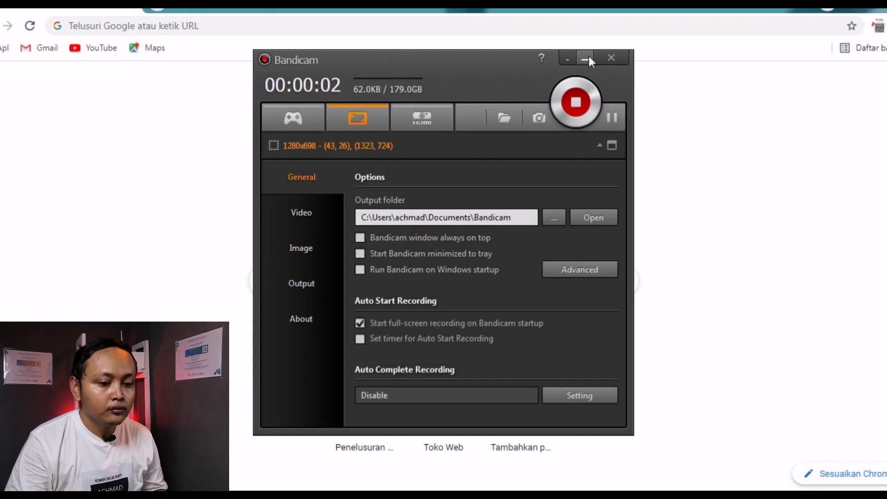
Step: Minimize the recorder window to reveal Chrome's blank new-tab page
{"action": "left_click", "coordinate": [589, 56]}
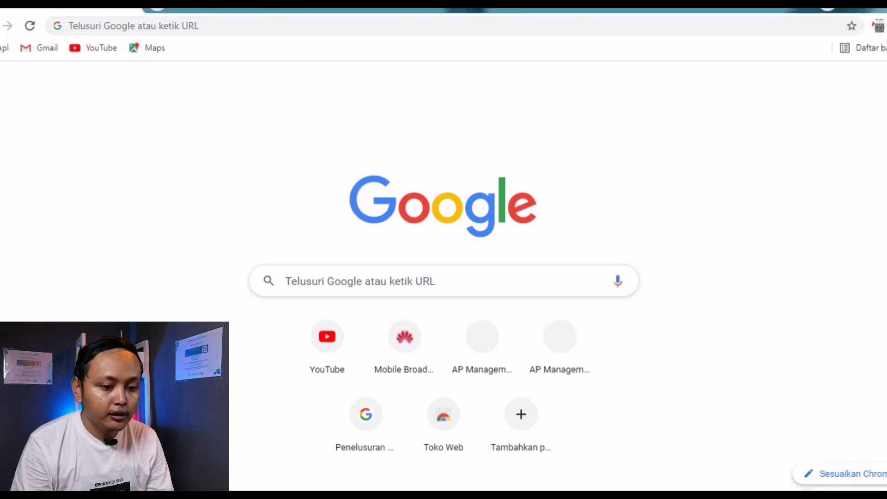
{"action": "left_click", "coordinate": [830, 472]}
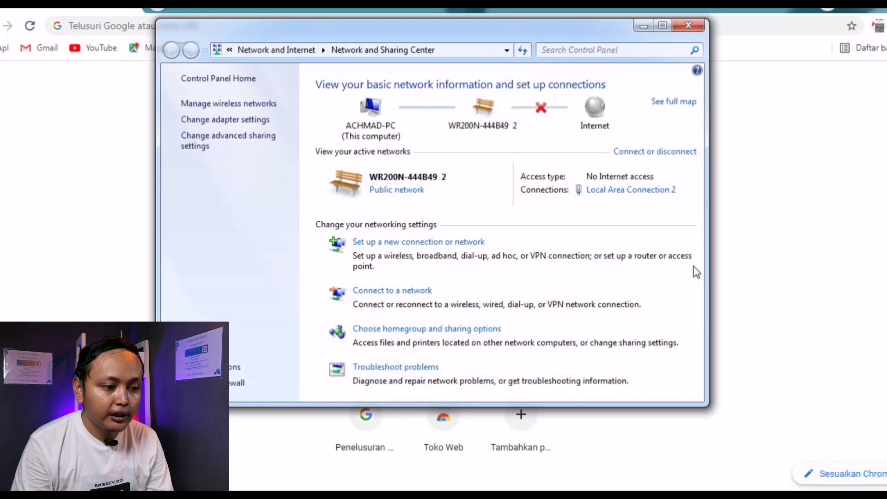
{"action": "left_click", "coordinate": [610, 191]}
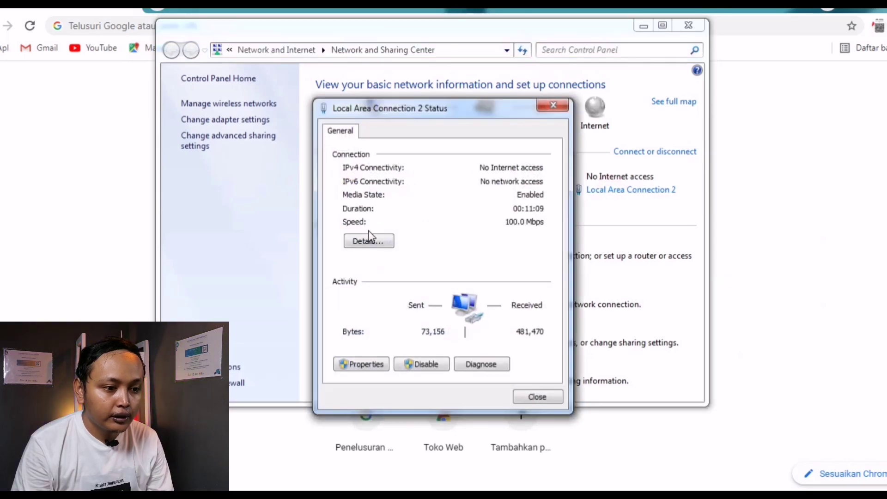
{"action": "left_click", "coordinate": [368, 239]}
{"action": "left_click", "coordinate": [431, 279]}
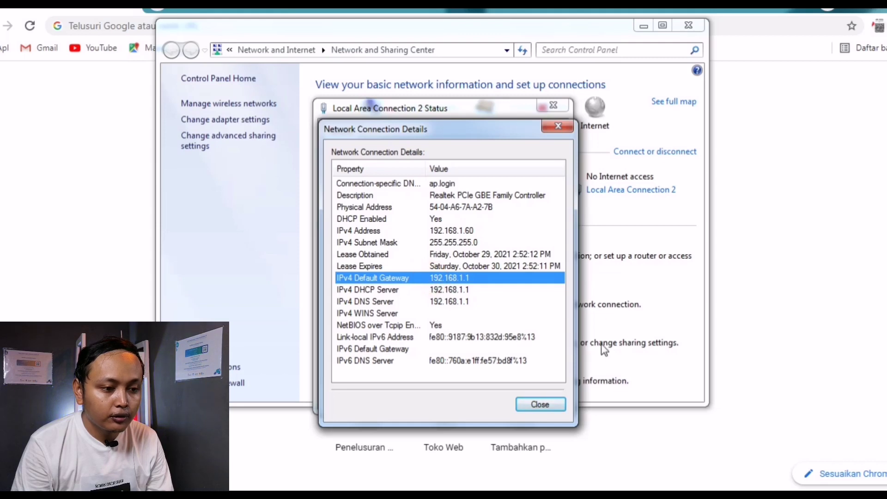
{"action": "left_click", "coordinate": [542, 407]}
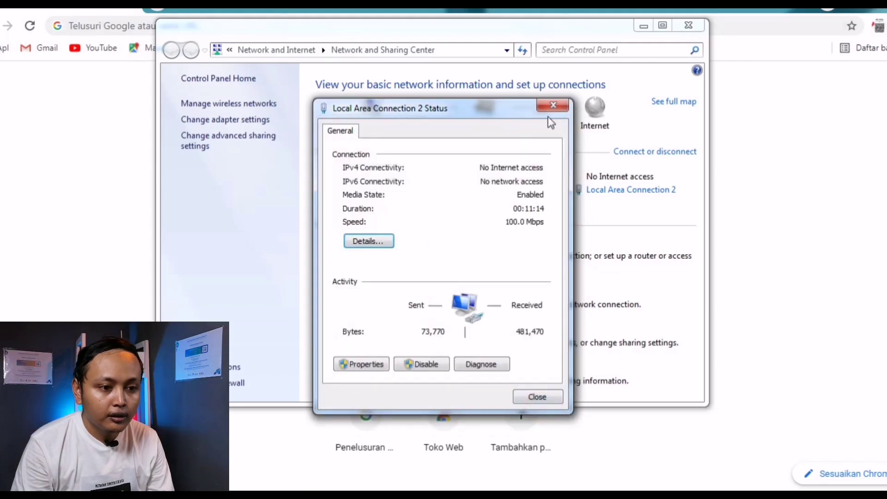
{"action": "left_click", "coordinate": [554, 107]}
{"action": "left_click", "coordinate": [689, 26]}
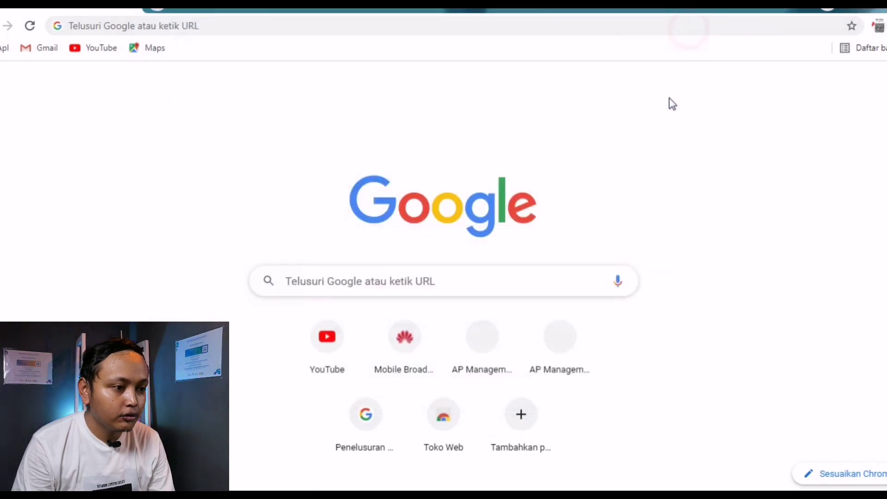
Step: Load the router admin page at 192.168.1.1
{"action": "left_click", "coordinate": [254, 30]}
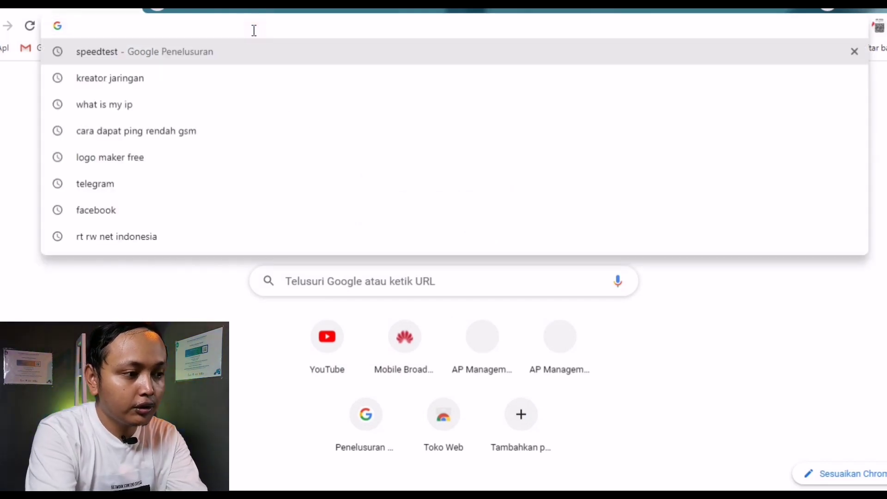
{"action": "type", "text": "192"}
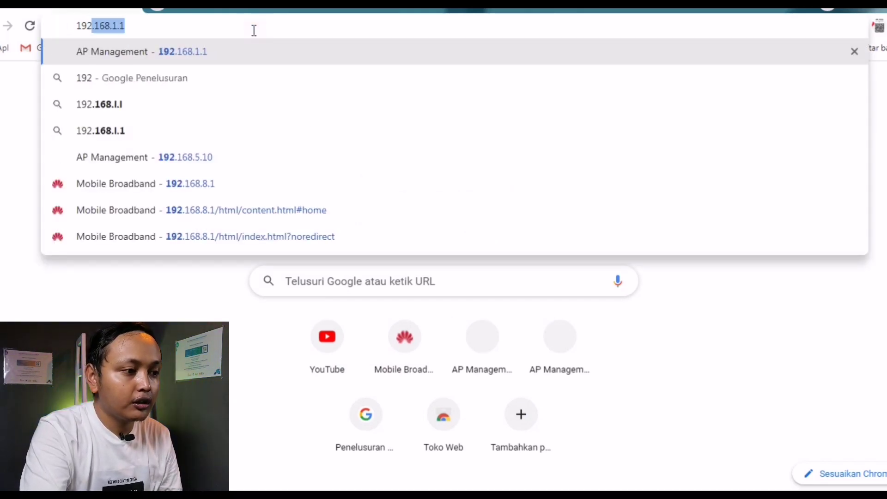
{"action": "key", "text": "Return"}
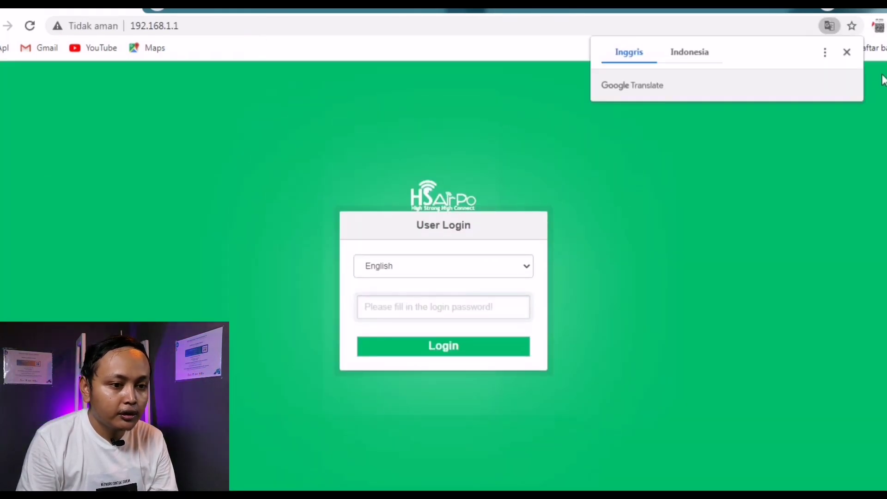
Step: Dismiss the translation offer, log in with the admin password, and open LAN Settings
{"action": "left_click", "coordinate": [847, 52]}
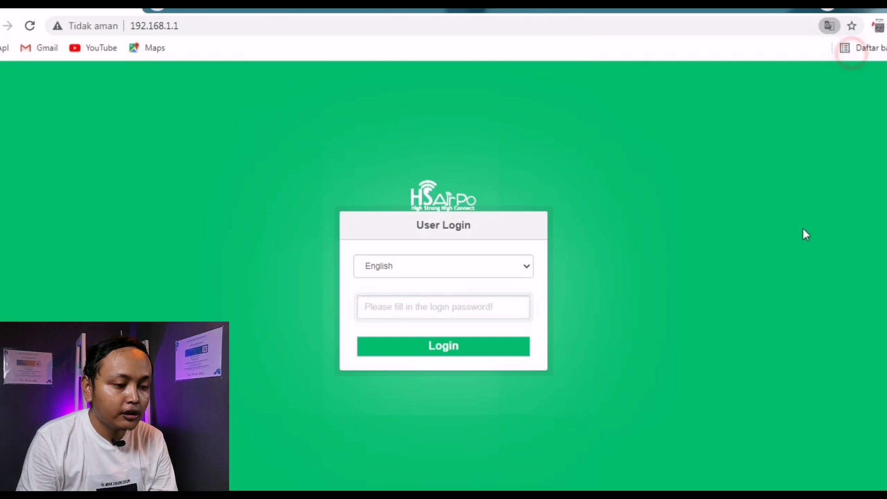
{"action": "left_click", "coordinate": [429, 311]}
{"action": "type", "text": "ad"}
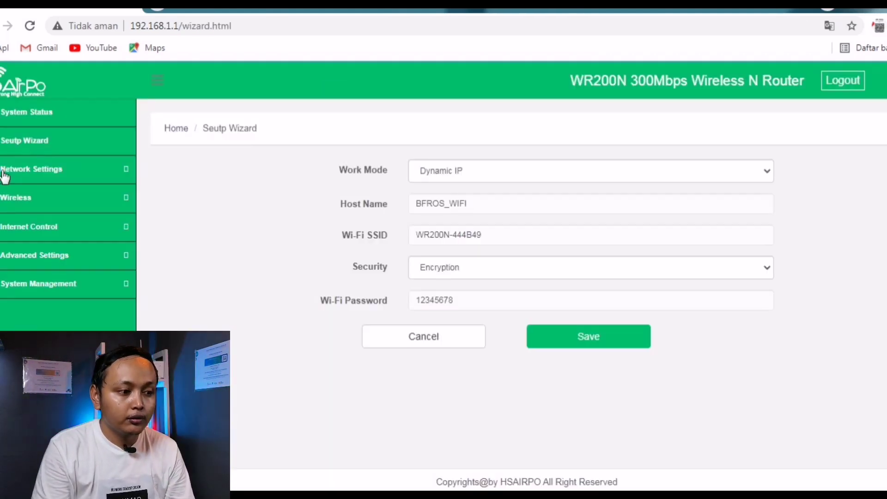
{"action": "left_click", "coordinate": [24, 174]}
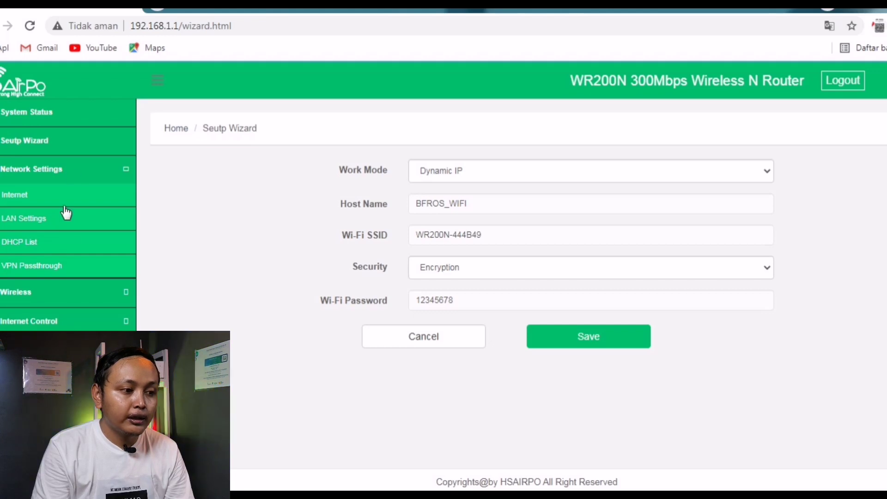
{"action": "left_click", "coordinate": [26, 219]}
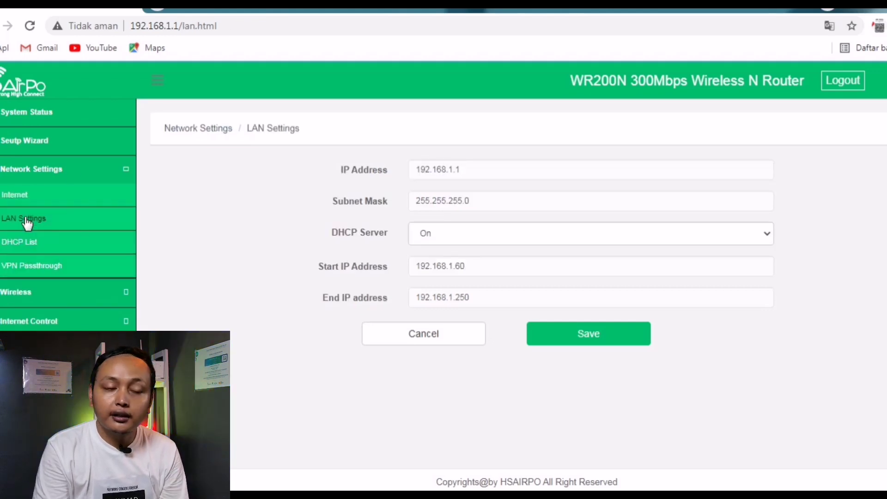
Step: Edit the router's LAN IP address to 192.168.8.2
{"action": "left_click", "coordinate": [505, 174]}
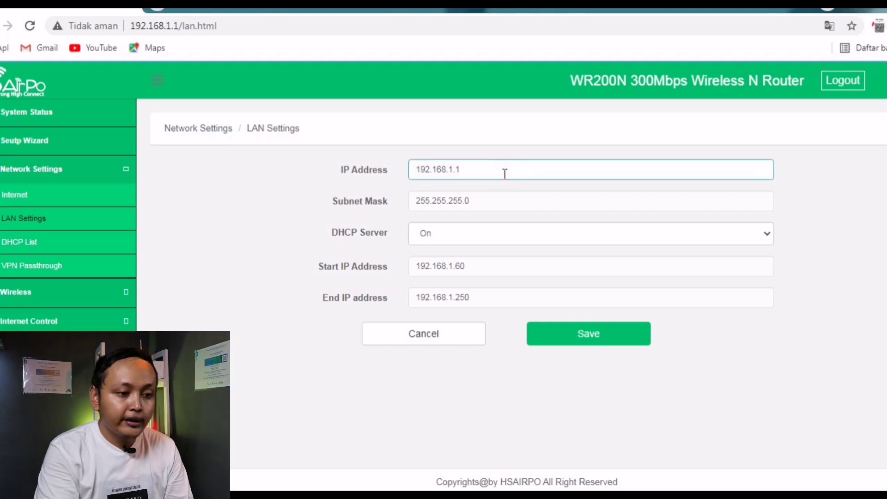
{"action": "key", "text": "Left"}
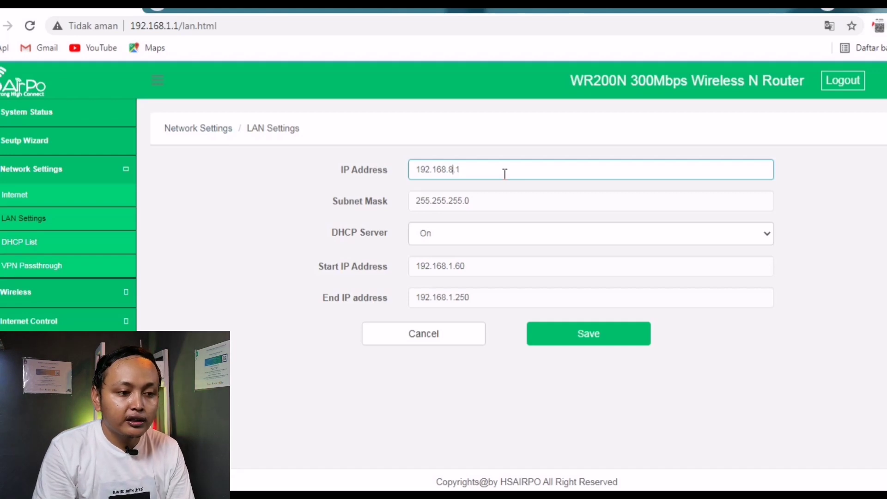
{"action": "left_click_drag", "start_coordinate": [505, 174], "coordinate": [414, 178]}
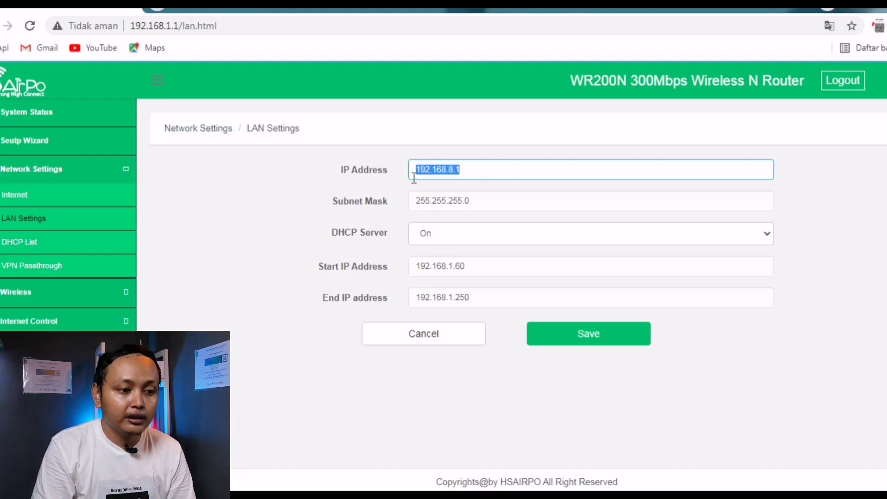
{"action": "left_click", "coordinate": [496, 170]}
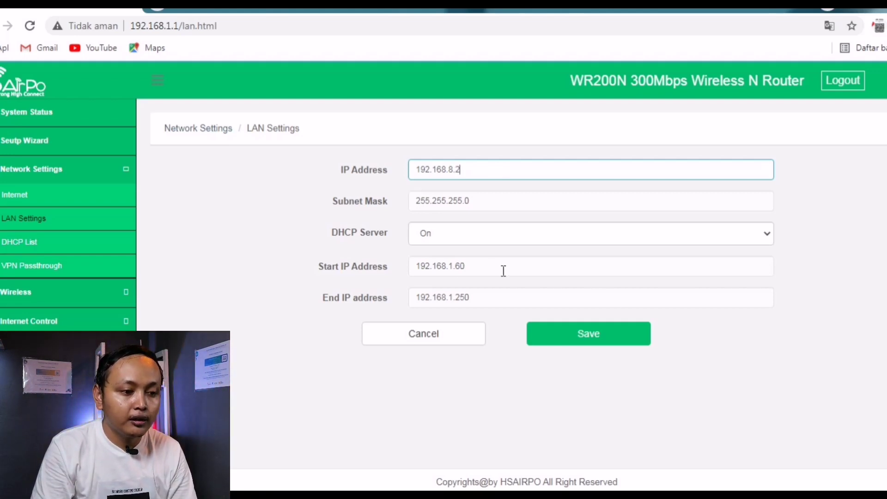
Step: Change the subnet digit of the DHCP start and end addresses to 8
{"action": "left_click", "coordinate": [453, 267]}
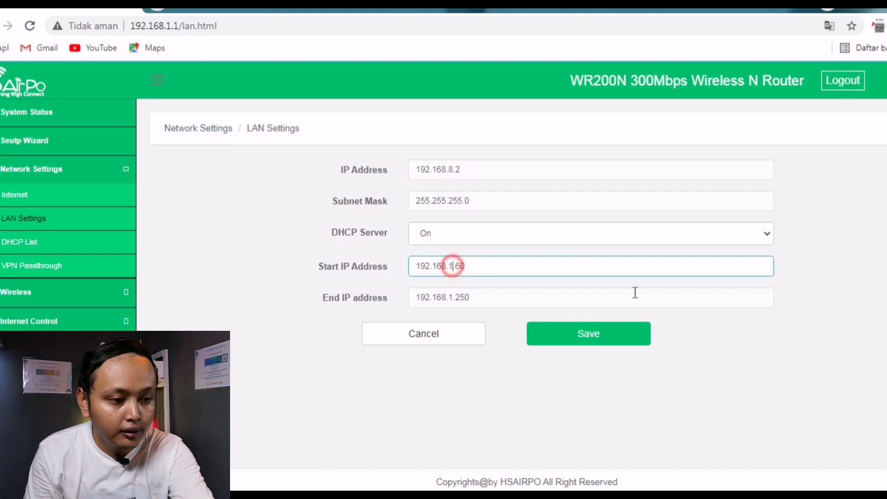
{"action": "key", "text": "BackSpace"}
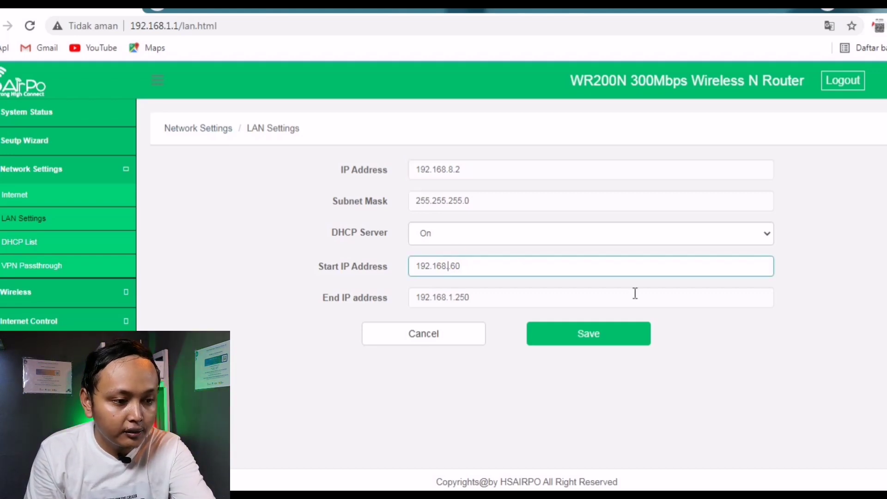
{"action": "type", "text": "8."}
{"action": "left_click", "coordinate": [572, 301]}
{"action": "left_click_drag", "start_coordinate": [432, 298], "coordinate": [465, 307]}
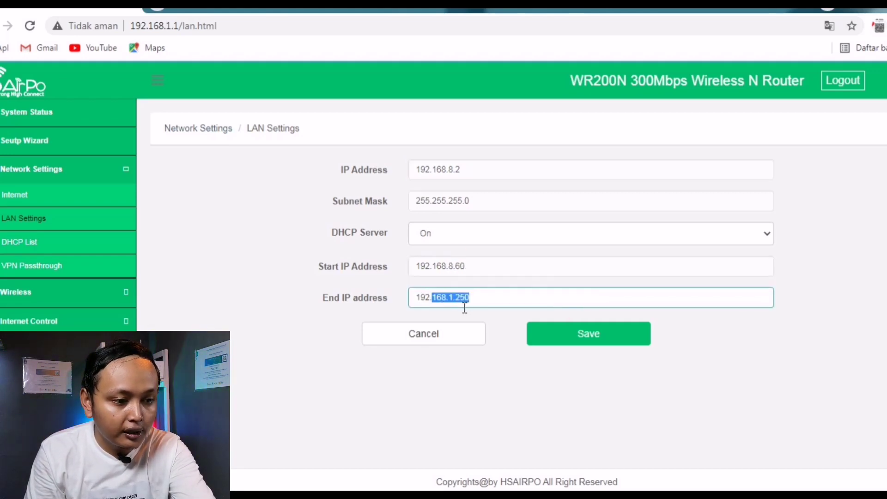
{"action": "left_click", "coordinate": [453, 298]}
{"action": "key", "text": "BackSpace"}
{"action": "key", "text": "BackSpace"}
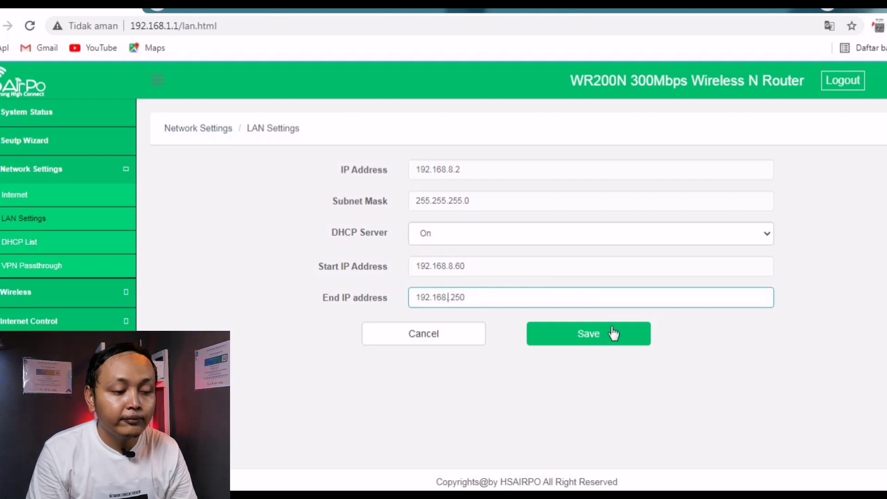
{"action": "type", "text": "8."}
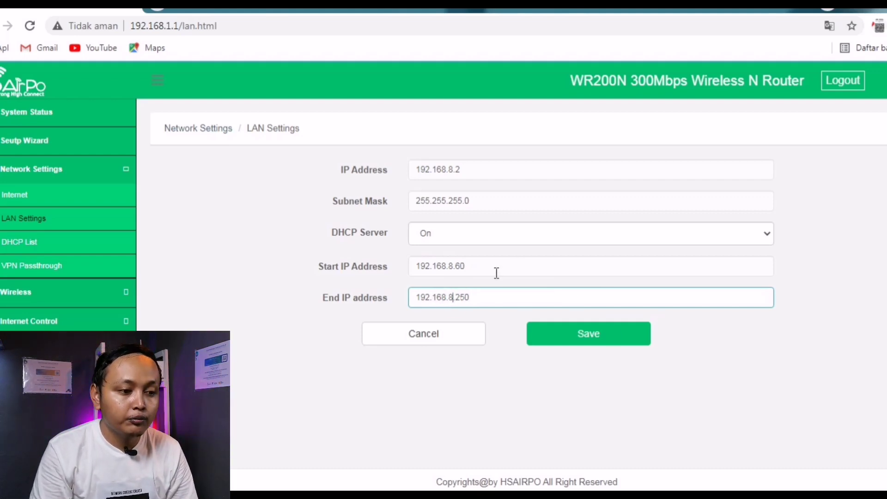
Step: Turn the DHCP server Off and save the LAN settings
{"action": "left_click", "coordinate": [464, 234]}
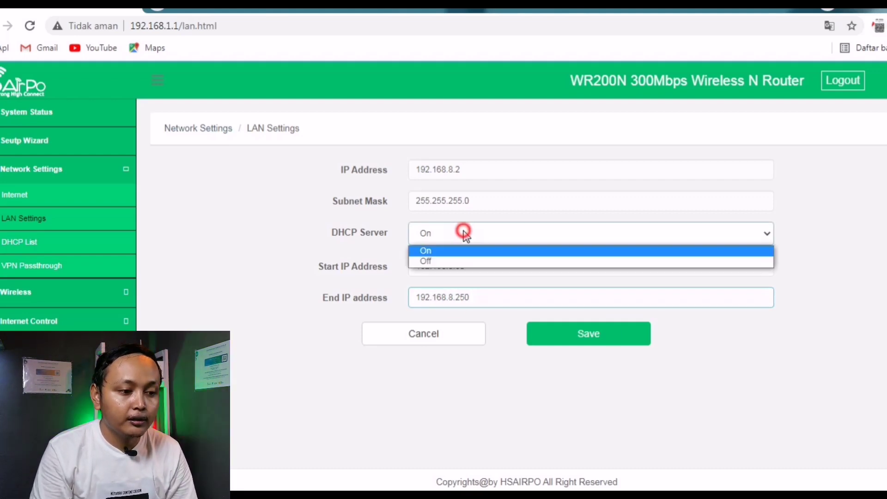
{"action": "left_click", "coordinate": [446, 261]}
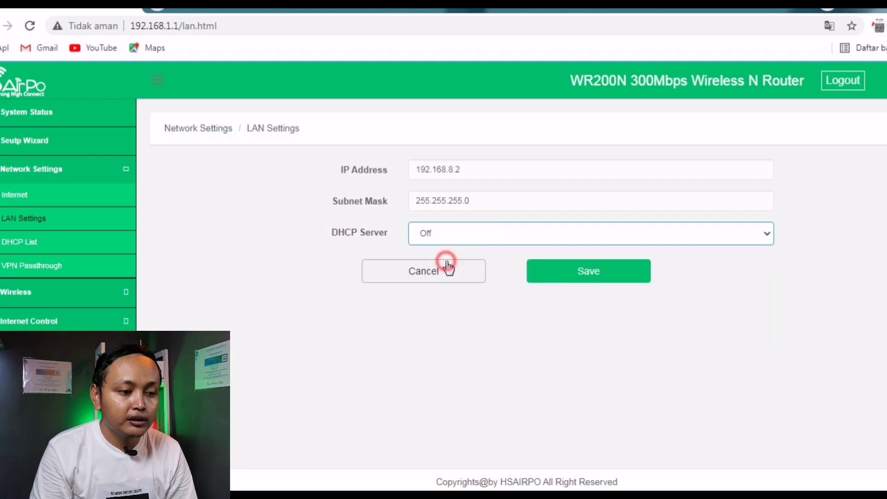
{"action": "left_click", "coordinate": [604, 274]}
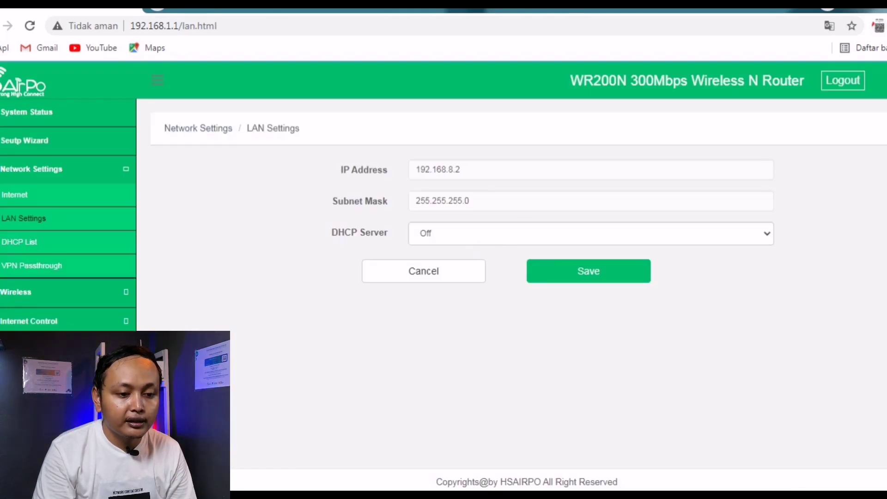
{"action": "left_click", "coordinate": [855, 497]}
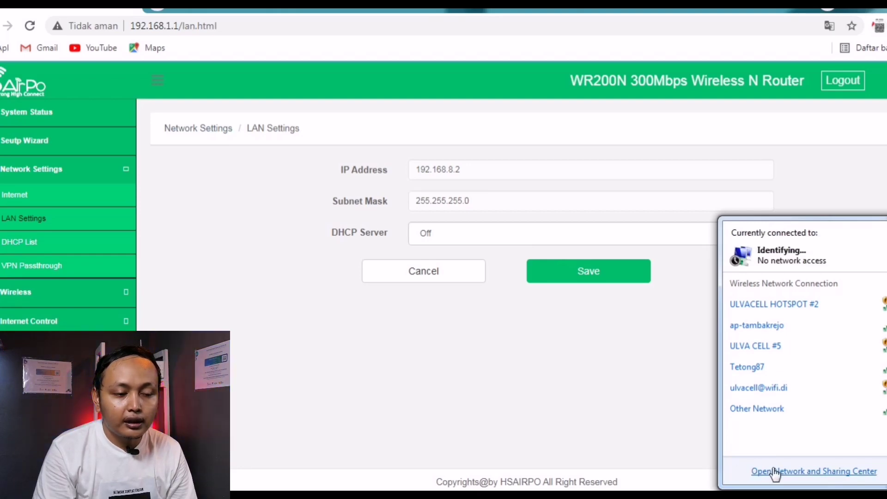
Step: Open the IPv4 properties of Local Area Connection 2 from Network and Sharing Center
{"action": "left_click", "coordinate": [775, 472]}
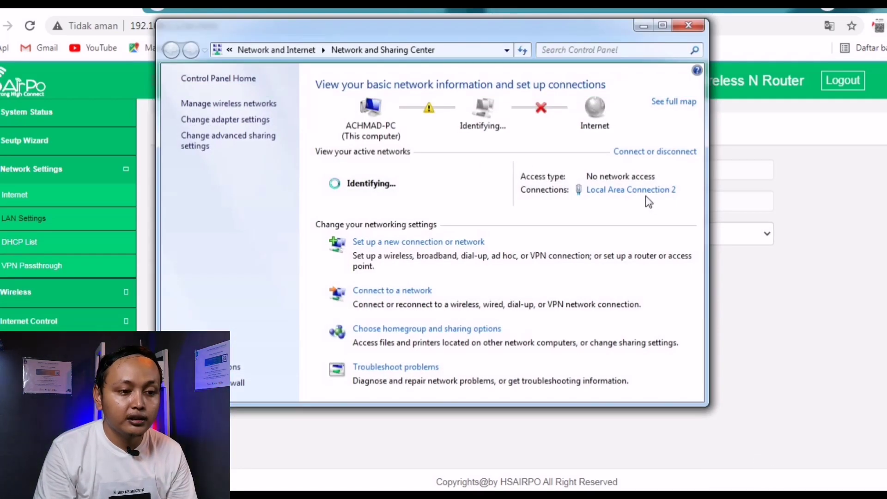
{"action": "left_click", "coordinate": [639, 193]}
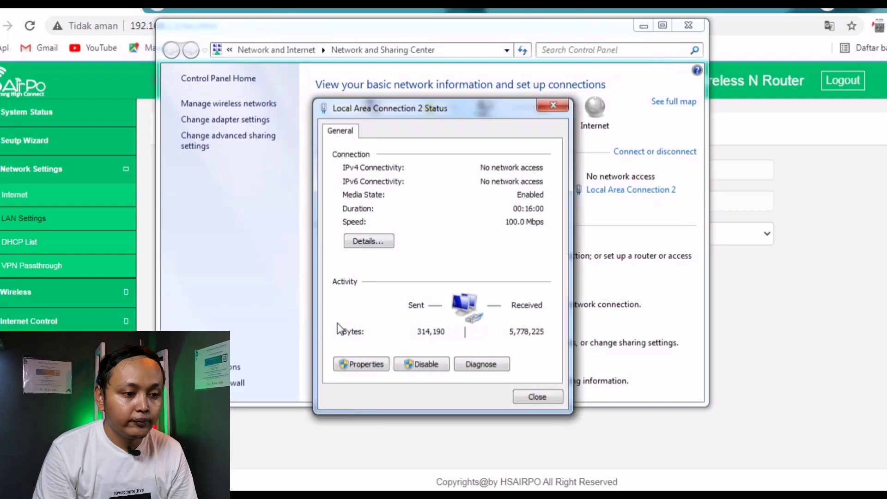
{"action": "left_click", "coordinate": [362, 363]}
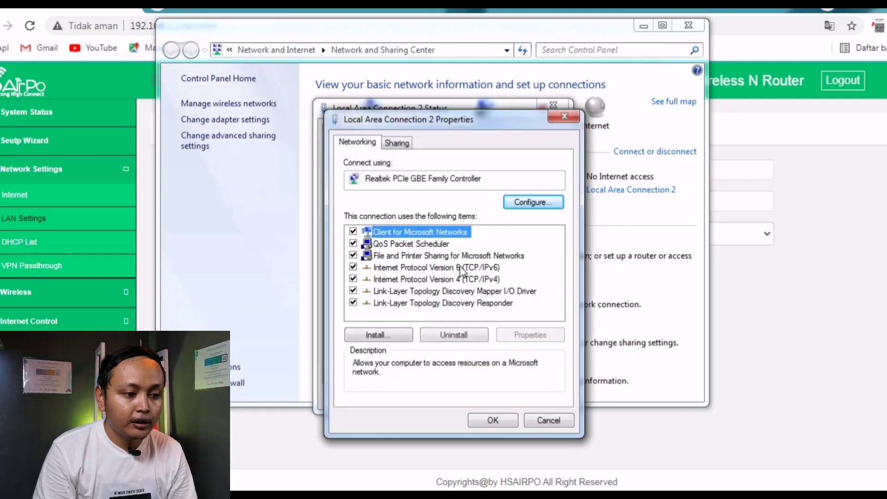
{"action": "double_click", "coordinate": [430, 279]}
Step: Set static IPv4 address 192.168.8.10 with mask 255.255.255.0 and confirm
{"action": "left_click", "coordinate": [427, 274]}
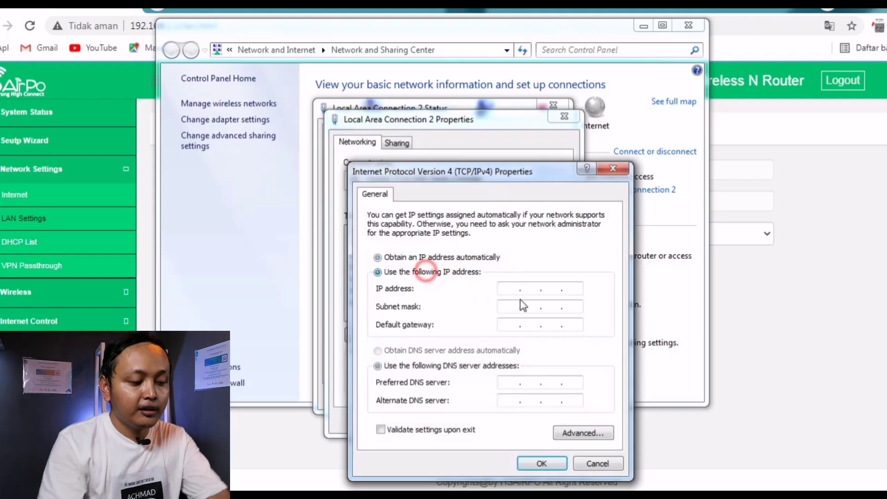
{"action": "type", "text": "192 . 168 . "}
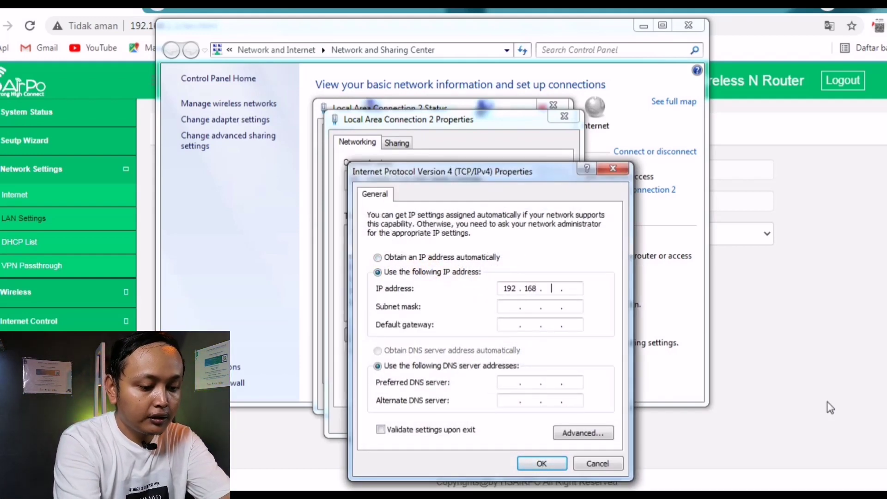
{"action": "type", "text": "8 . 10"}
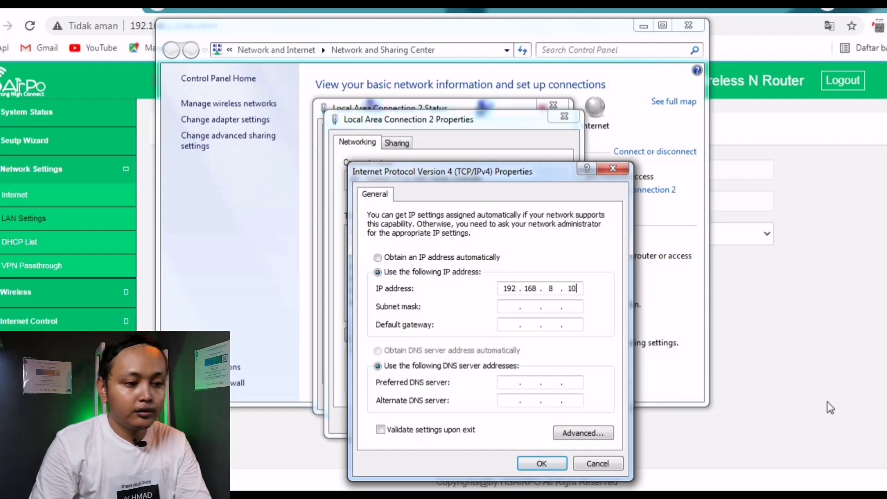
{"action": "key", "text": "Tab"}
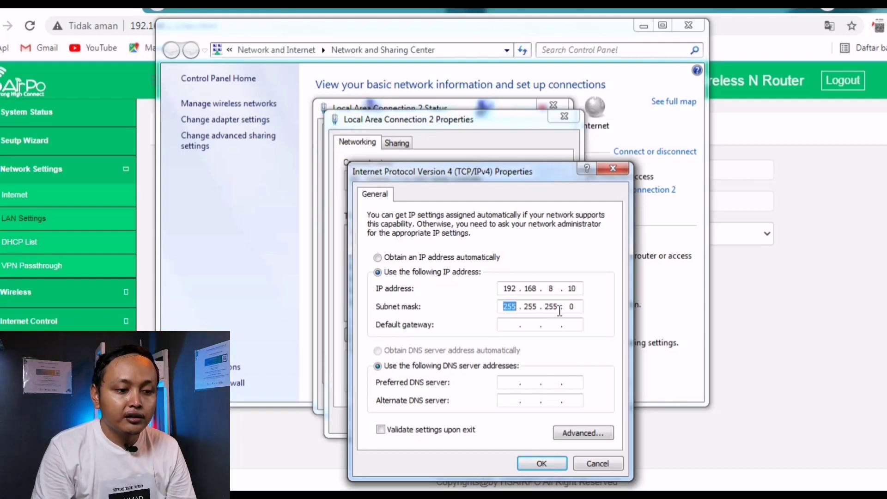
{"action": "left_click", "coordinate": [576, 288]}
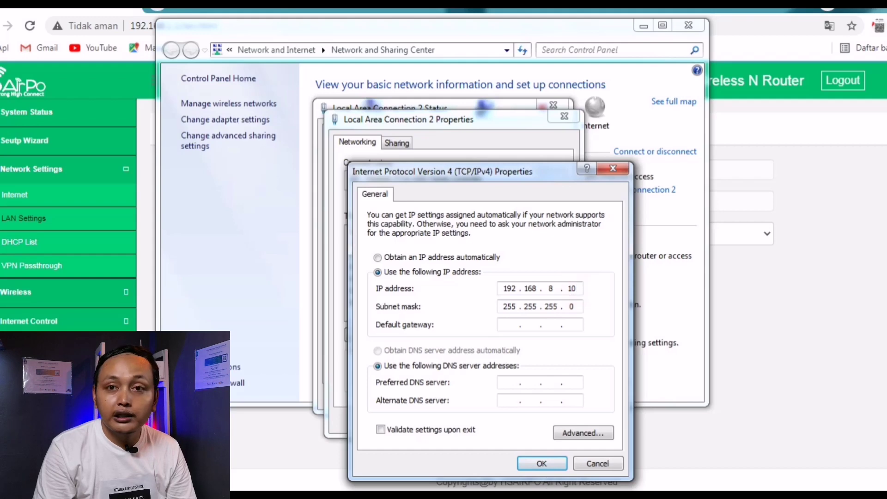
{"action": "left_click", "coordinate": [542, 463]}
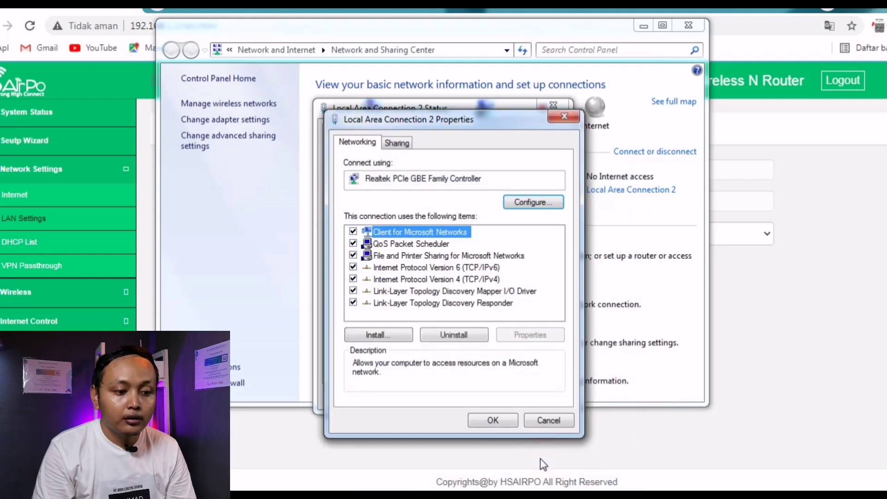
{"action": "left_click", "coordinate": [493, 421]}
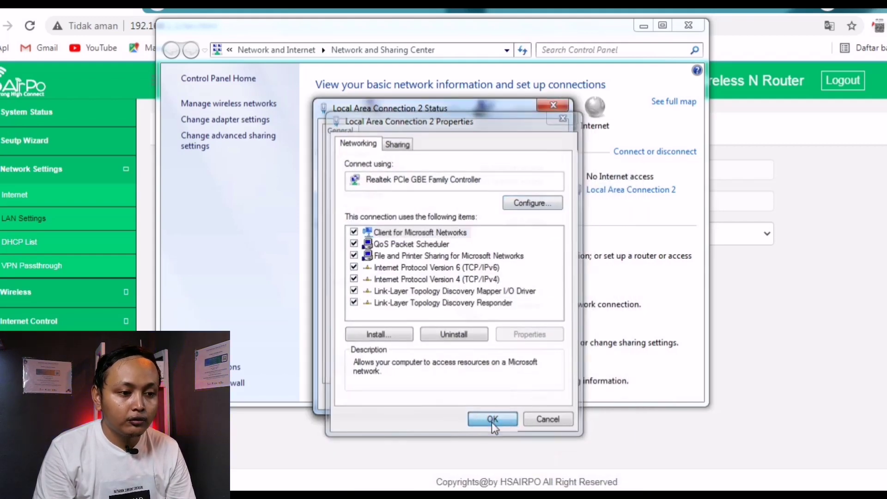
Step: Close the connection status and Network and Sharing Center windows
{"action": "left_click", "coordinate": [537, 397]}
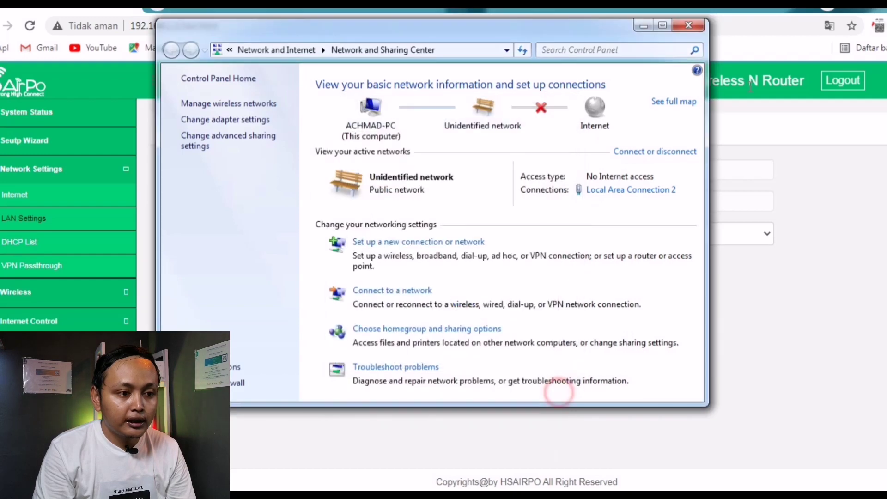
{"action": "left_click", "coordinate": [691, 27]}
{"action": "left_click", "coordinate": [398, 25]}
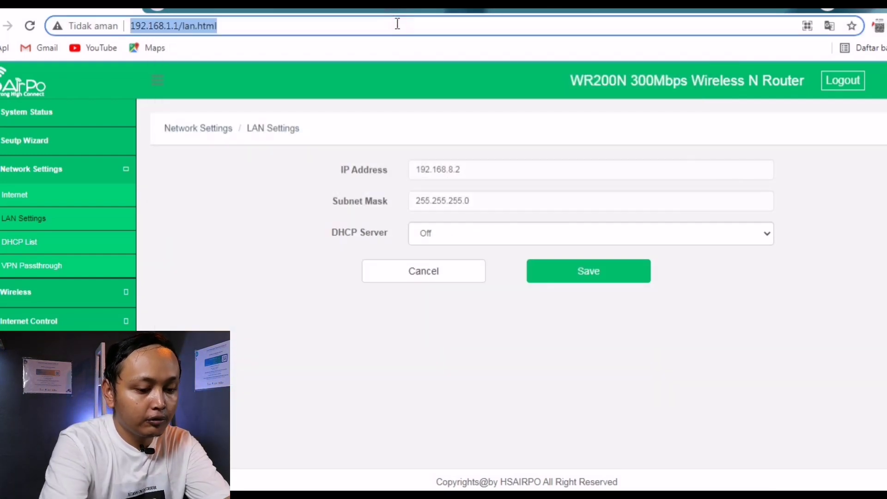
Step: Load the router admin at its new address 192.168.8.2
{"action": "type", "text": "192.168.1"}
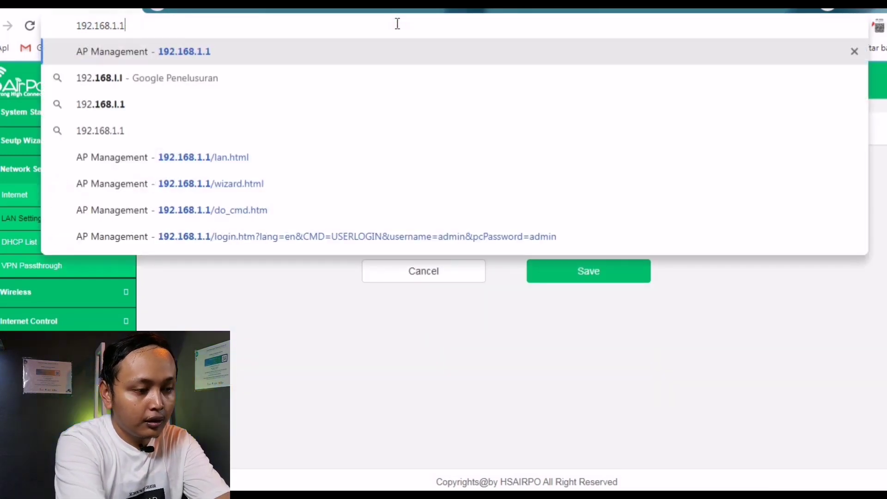
{"action": "key", "text": "BackSpace"}
{"action": "type", "text": "8."}
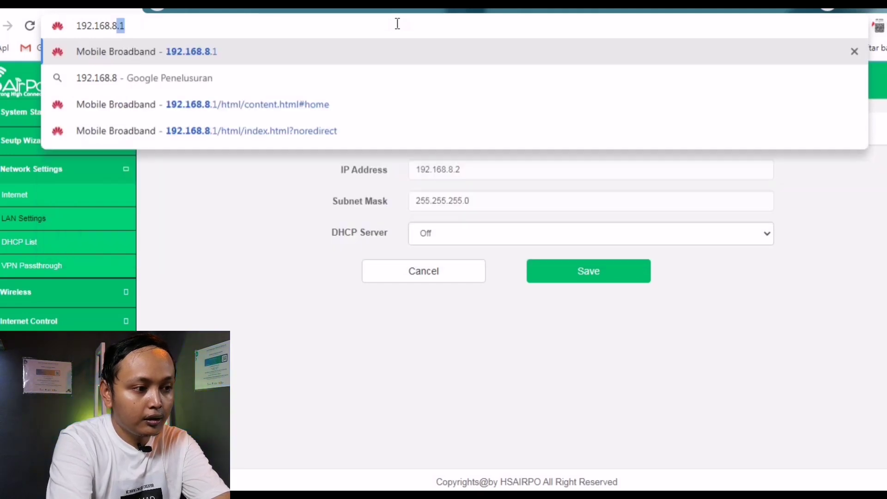
{"action": "type", "text": "2"}
{"action": "key", "text": "Return"}
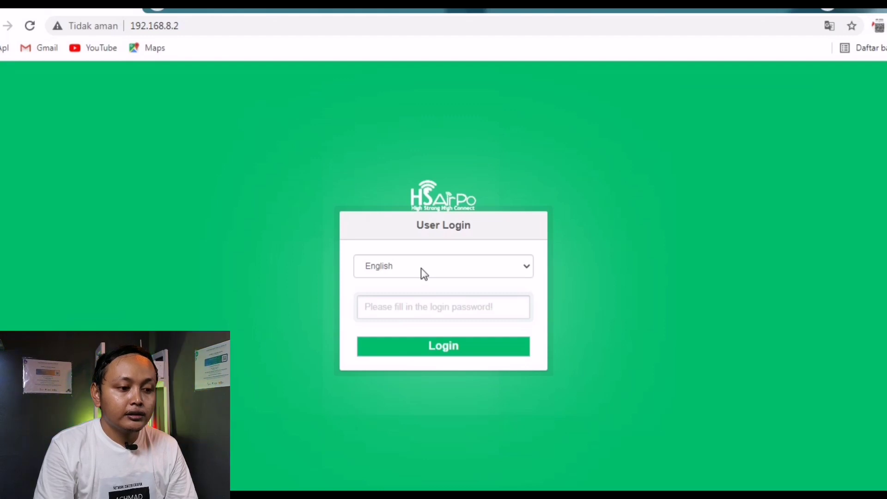
Step: Log in with the admin password
{"action": "left_click", "coordinate": [432, 303]}
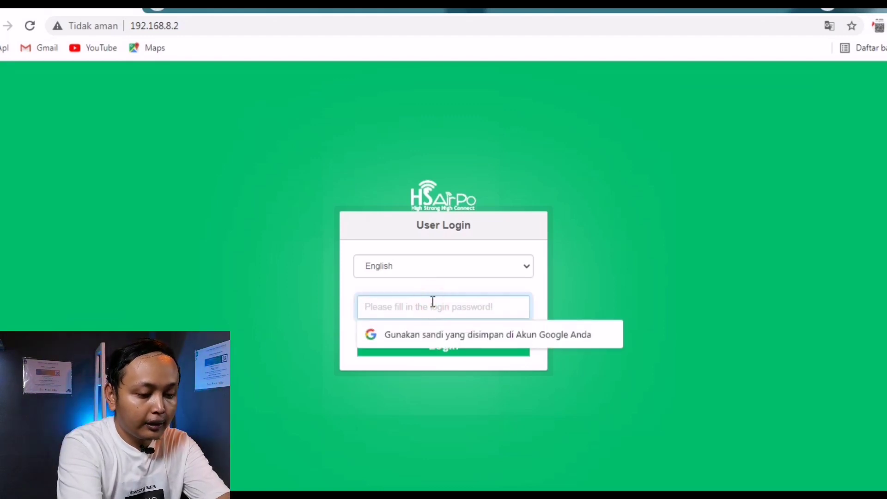
{"action": "type", "text": "a"}
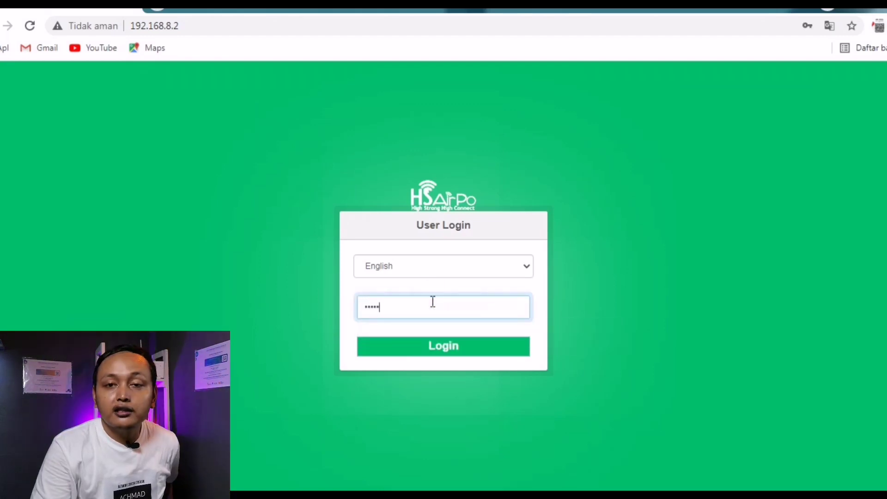
{"action": "type", "text": "dmin"}
{"action": "key", "text": "Return"}
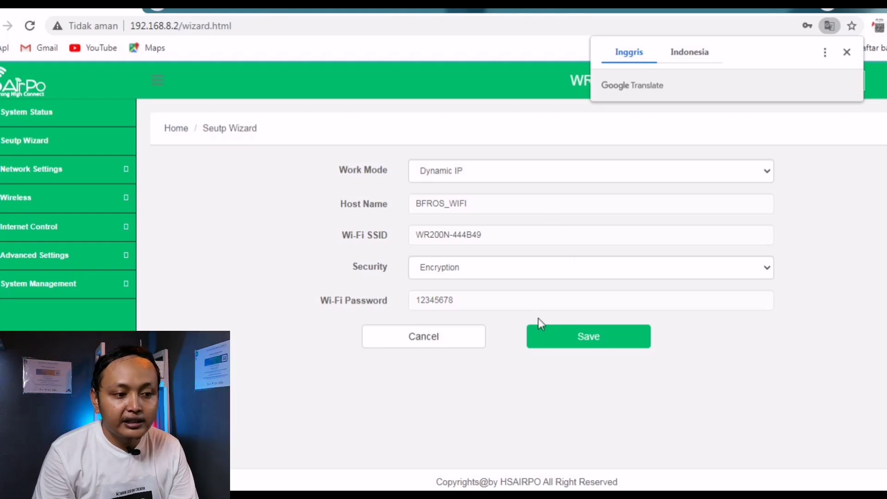
Step: Replace the default Wi-Fi SSID with the new network name, keeping Encryption security
{"action": "double_click", "coordinate": [519, 236]}
{"action": "left_click_drag", "start_coordinate": [458, 240], "coordinate": [497, 242]}
{"action": "key", "text": "ctrl+a"}
{"action": "type", "text": "Achmad PR"}
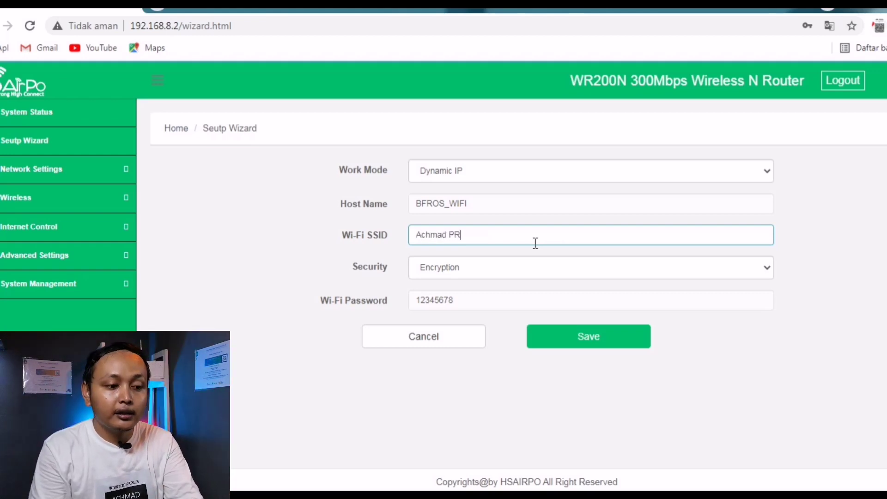
{"action": "left_click", "coordinate": [481, 268]}
{"action": "left_click", "coordinate": [438, 296]}
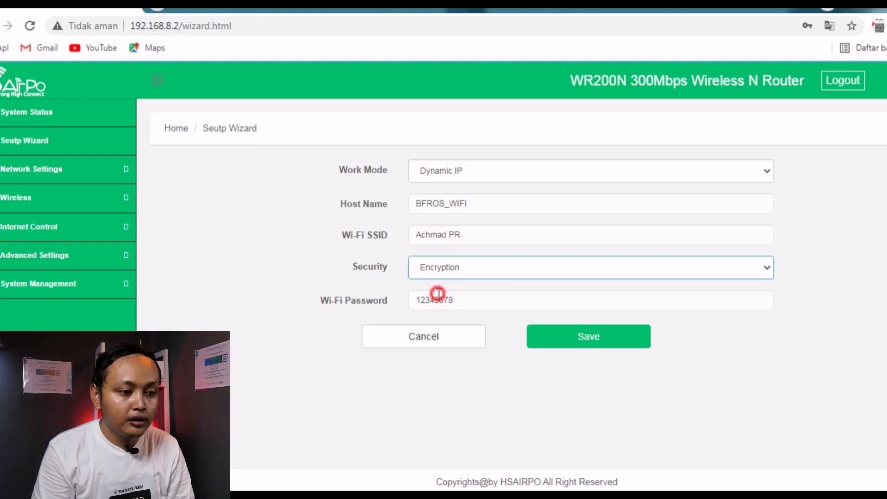
Step: Change the host name from BFROS_WIFI to AP and save, rebooting the router
{"action": "left_click_drag", "start_coordinate": [474, 298], "coordinate": [372, 303]}
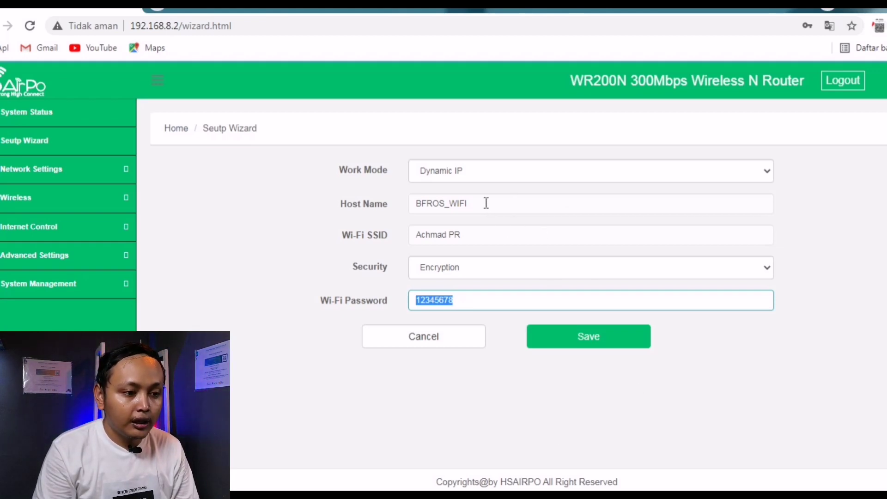
{"action": "left_click_drag", "start_coordinate": [472, 203], "coordinate": [367, 202]}
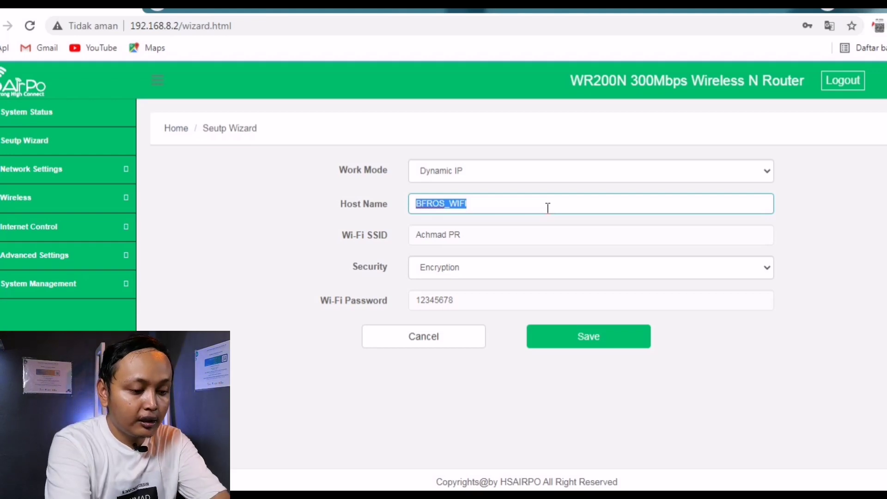
{"action": "type", "text": "AP1"}
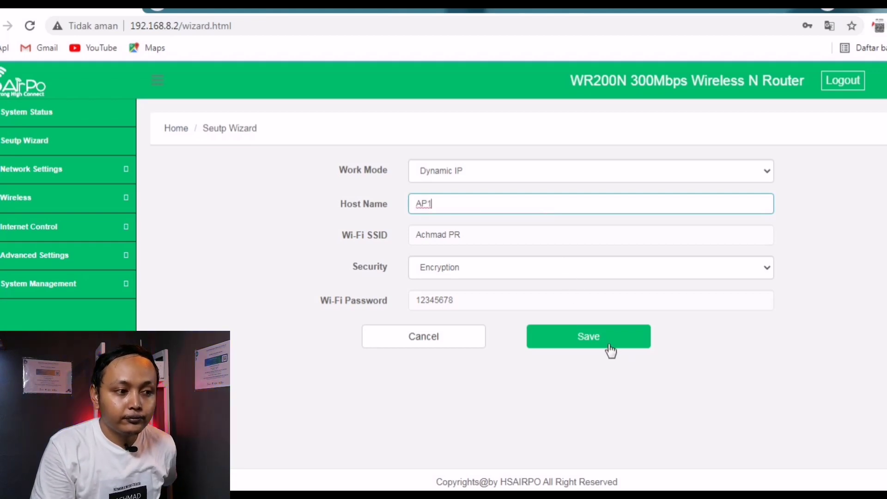
{"action": "left_click", "coordinate": [609, 345]}
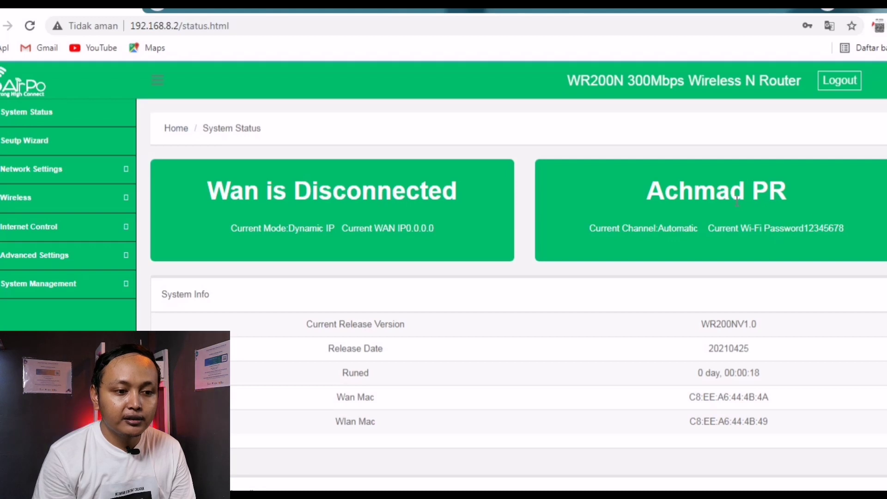
Step: In Wireless > Basic Wireless, choose 2437MHz (Channel 6) and save
{"action": "left_click_drag", "start_coordinate": [662, 190], "coordinate": [745, 191]}
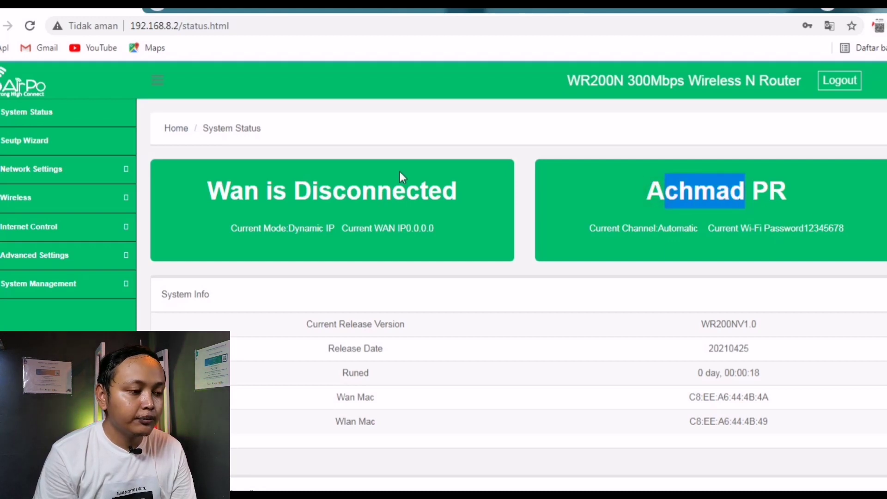
{"action": "left_click", "coordinate": [16, 198]}
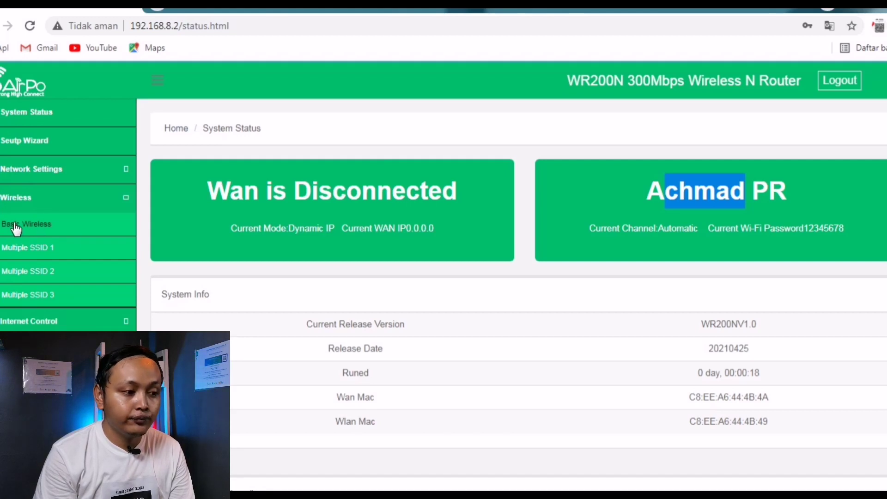
{"action": "left_click", "coordinate": [36, 229]}
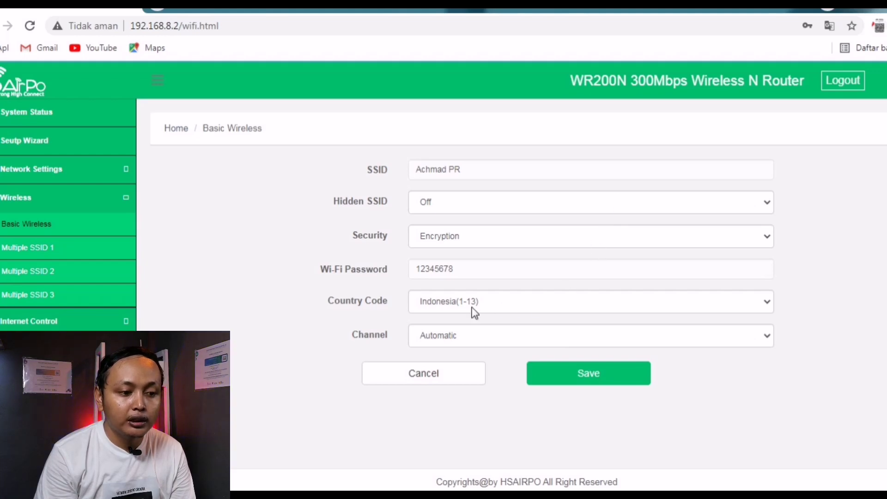
{"action": "left_click", "coordinate": [459, 338]}
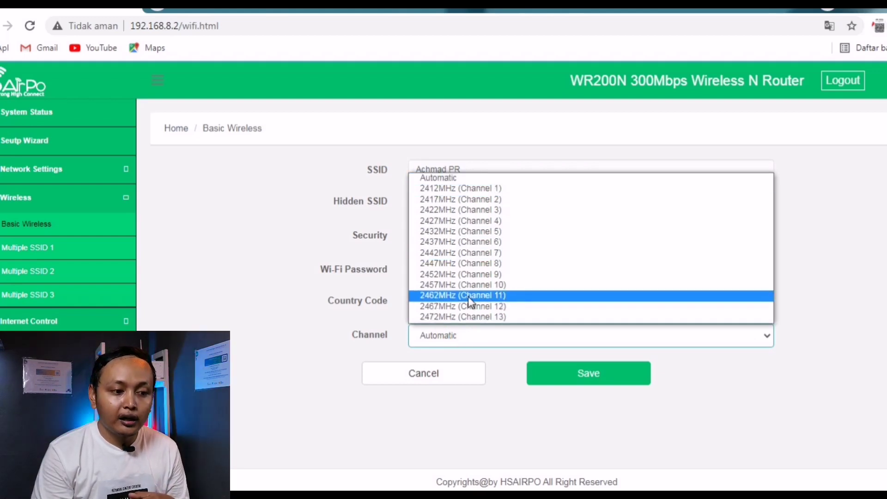
{"action": "left_click", "coordinate": [475, 242]}
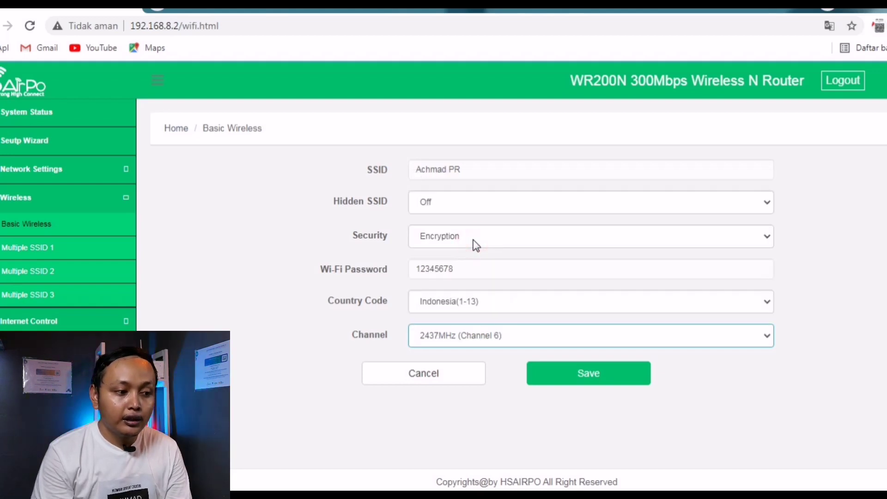
{"action": "left_click", "coordinate": [597, 380]}
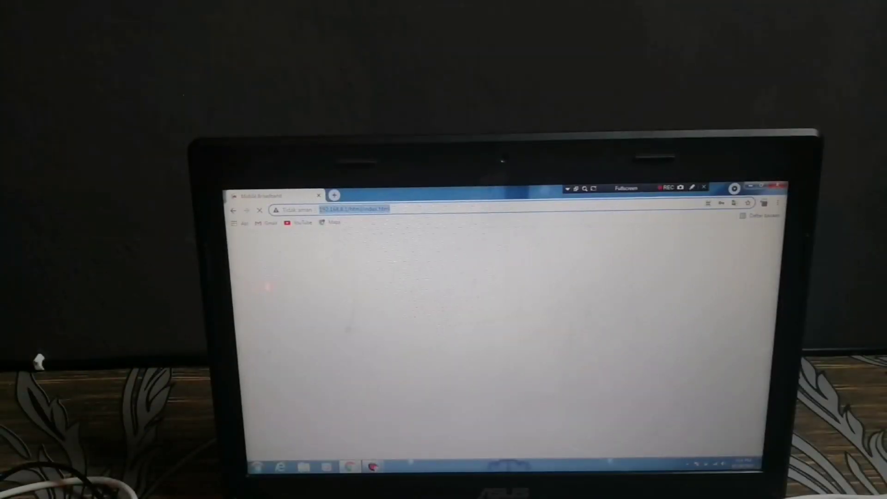
Step: Check the laptop's Wi-Fi connection, then load 192.168.8.2 in a new Chrome tab
{"action": "left_click", "coordinate": [720, 463]}
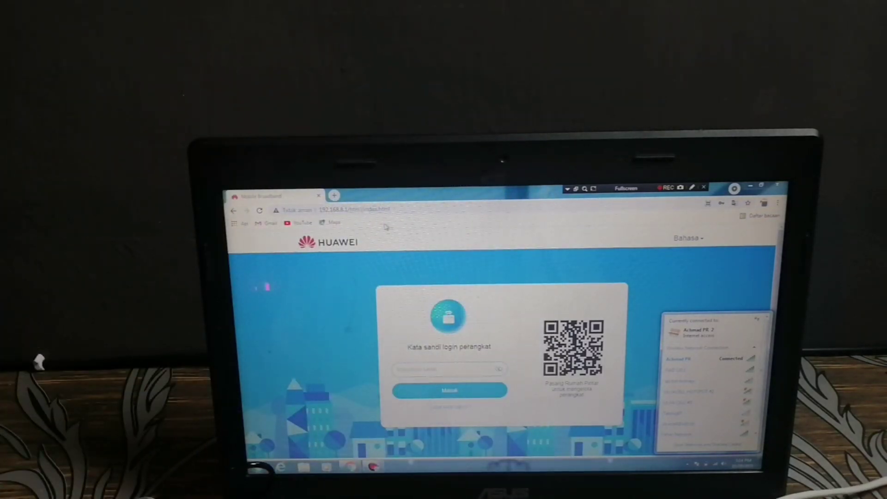
{"action": "left_click", "coordinate": [335, 196]}
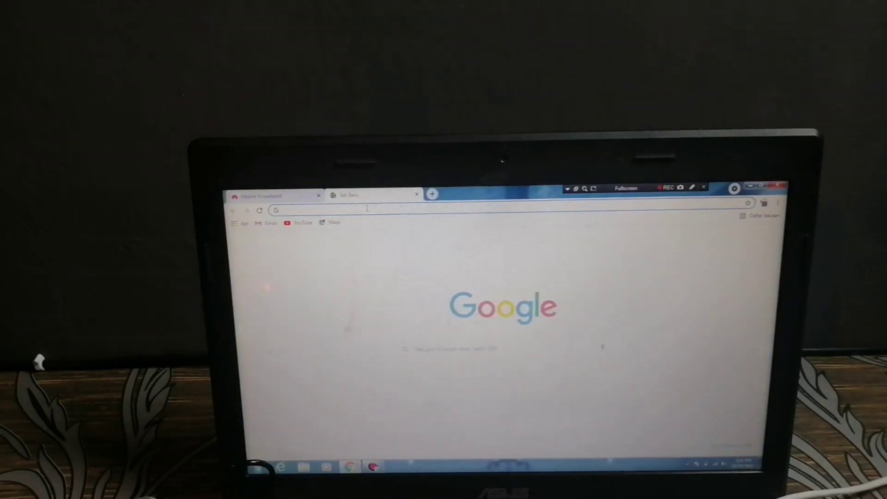
{"action": "type", "text": "192.168.1.1"}
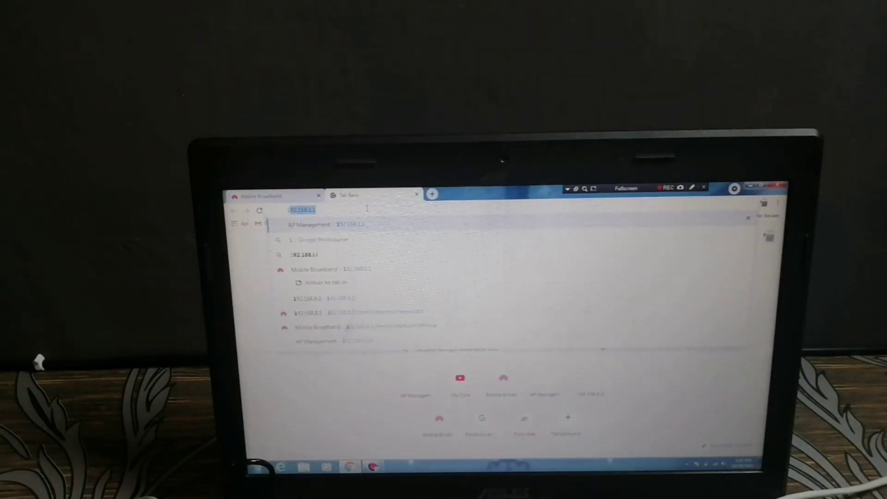
{"action": "key", "text": "End"}
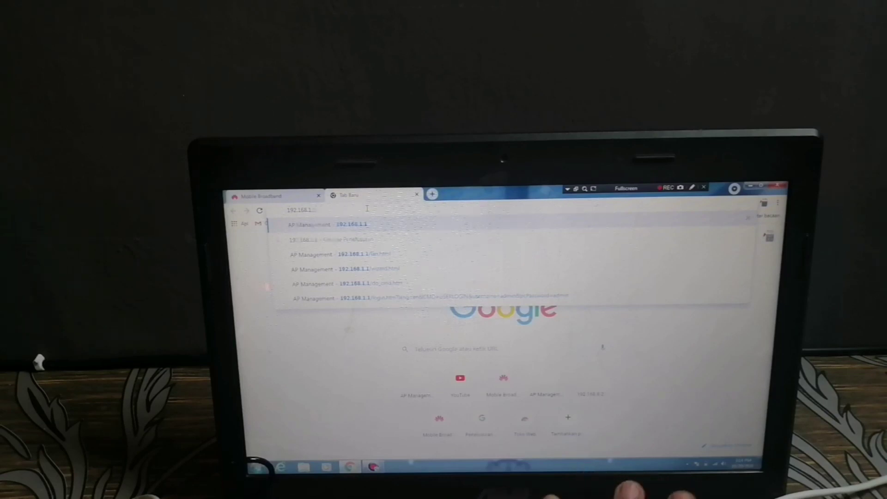
{"action": "key", "text": "BackSpace"}
{"action": "key", "text": "BackSpace"}
{"action": "key", "text": "BackSpace"}
{"action": "type", "text": "8"}
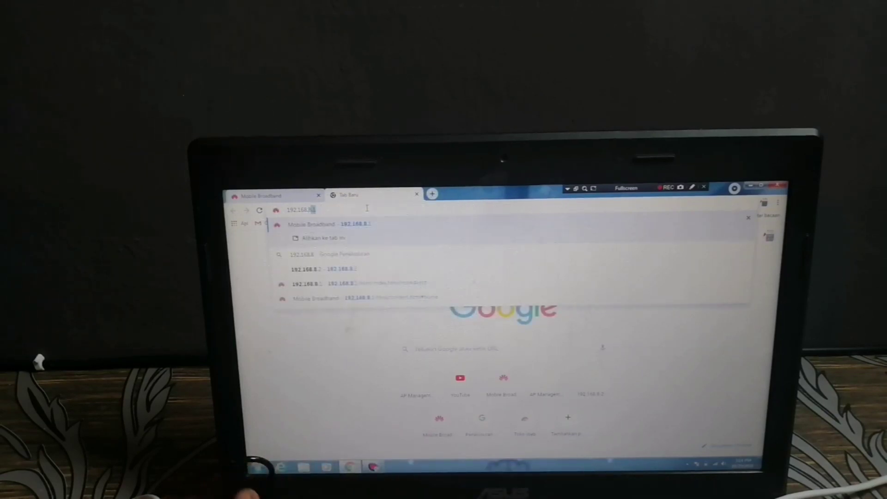
{"action": "type", "text": ".2"}
{"action": "key", "text": "Return"}
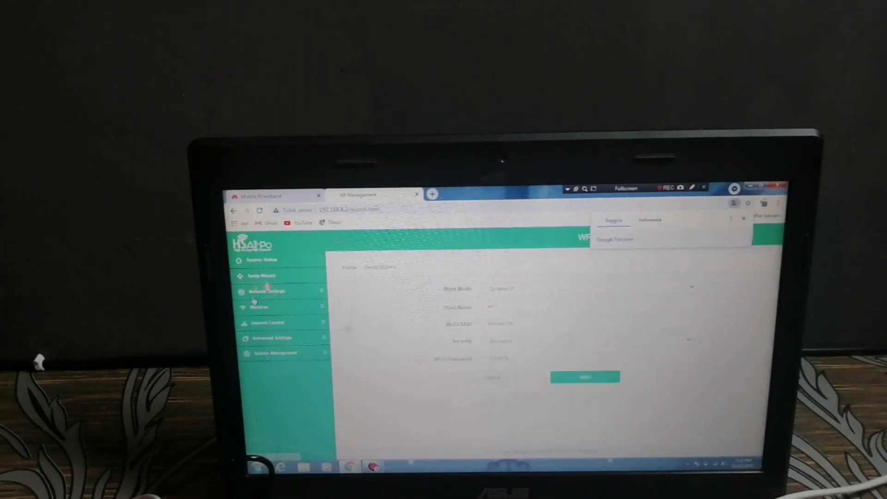
Step: Open LAN Settings and select the last part of the 192.168.8.2 IP address
{"action": "left_click", "coordinate": [267, 291]}
{"action": "left_click", "coordinate": [267, 318]}
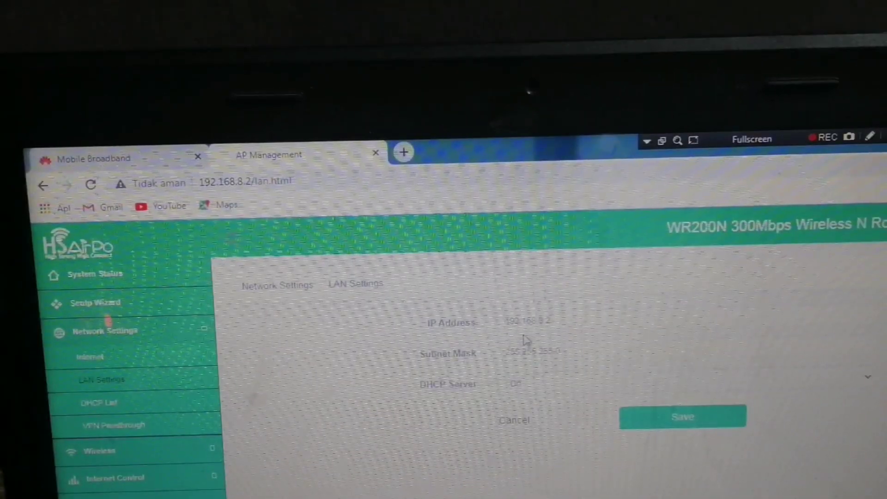
{"action": "left_click_drag", "start_coordinate": [536, 320], "coordinate": [561, 318]}
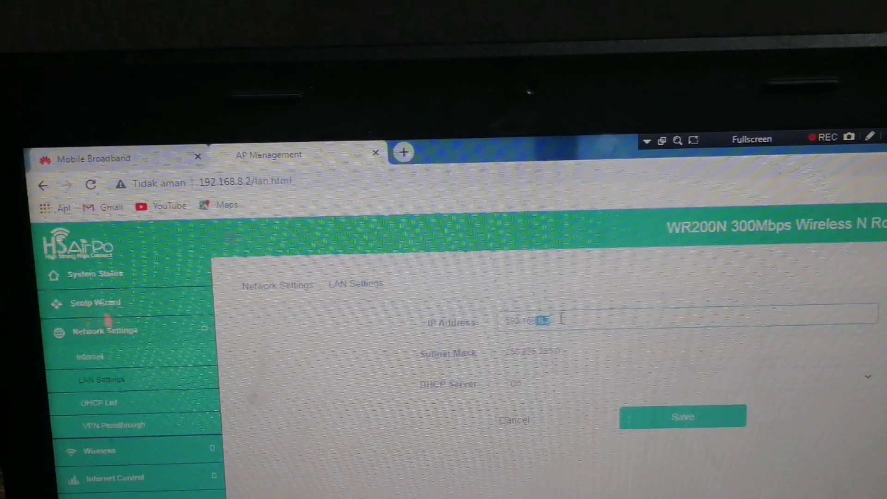